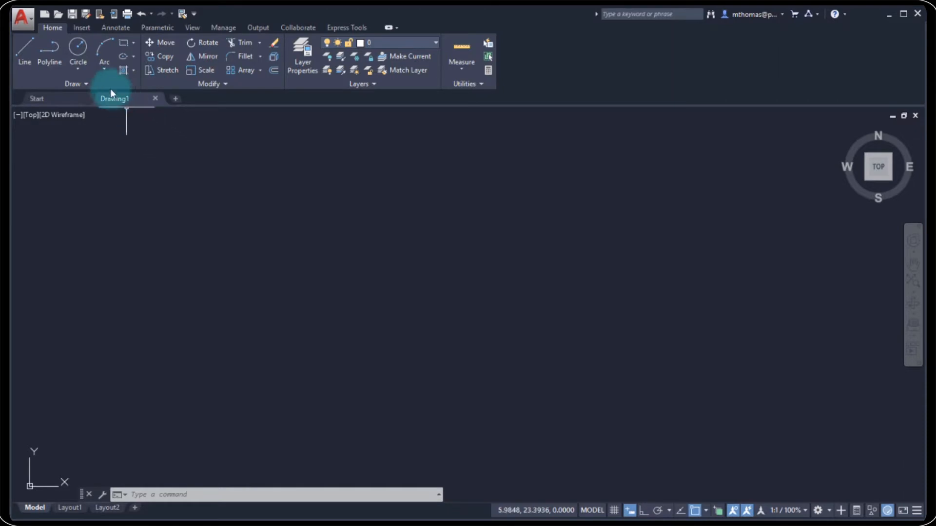
pyautogui.click(78, 69)
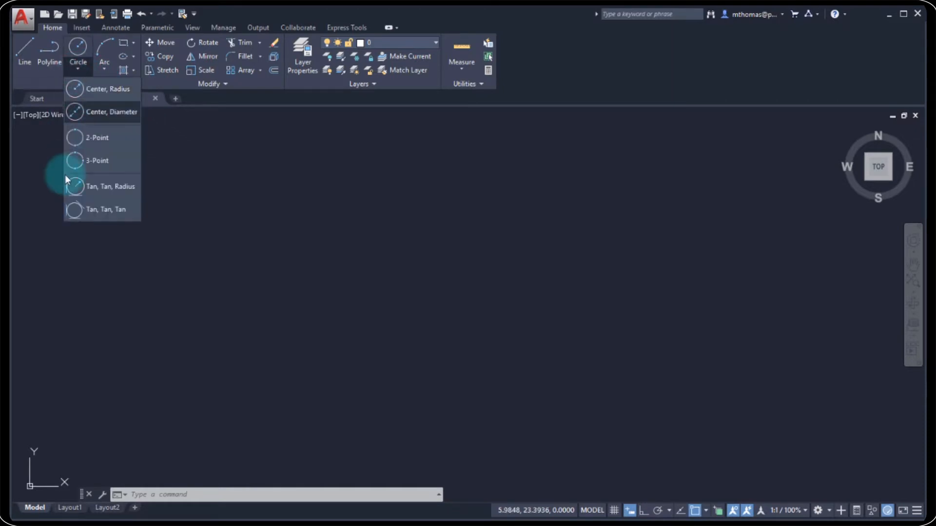
pyautogui.click(92, 294)
# Draw a circle by centre and radius in the left half of the empty drawing, with a radius of 3
pyautogui.click(77, 71)
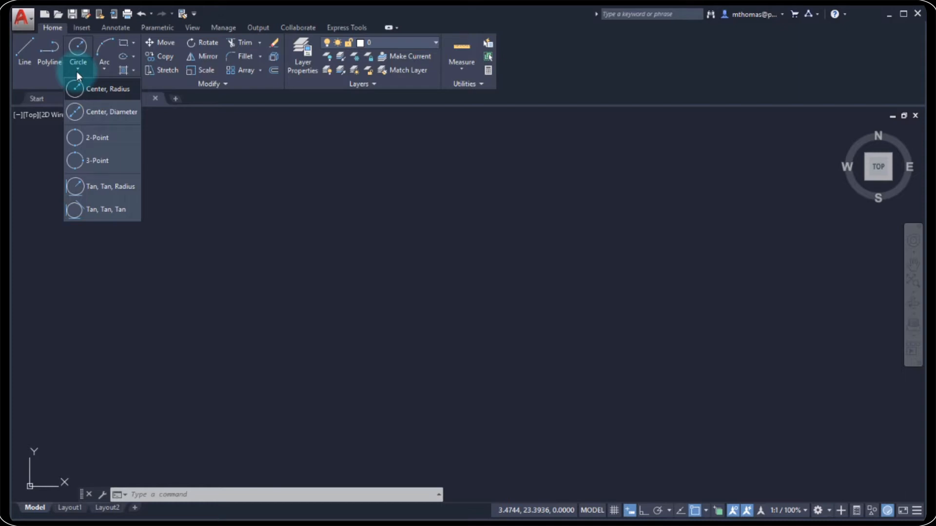
pyautogui.click(96, 89)
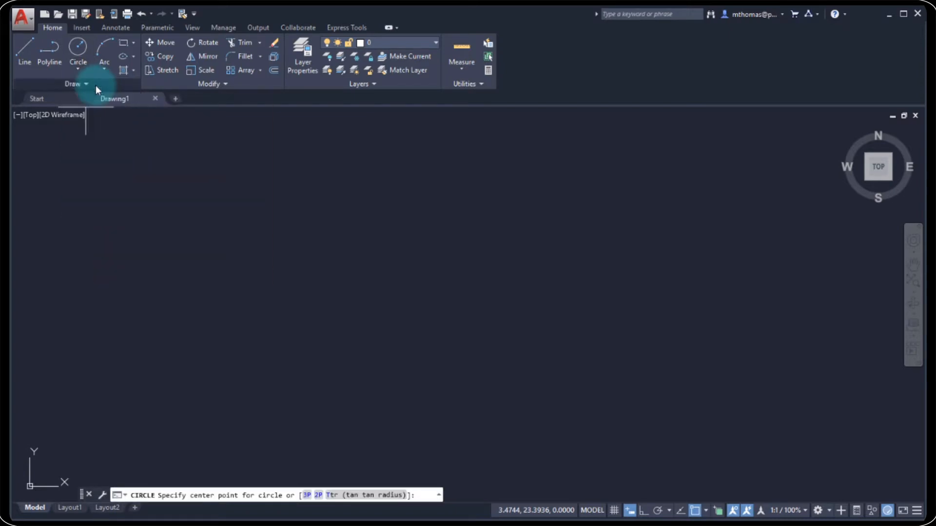
pyautogui.click(290, 280)
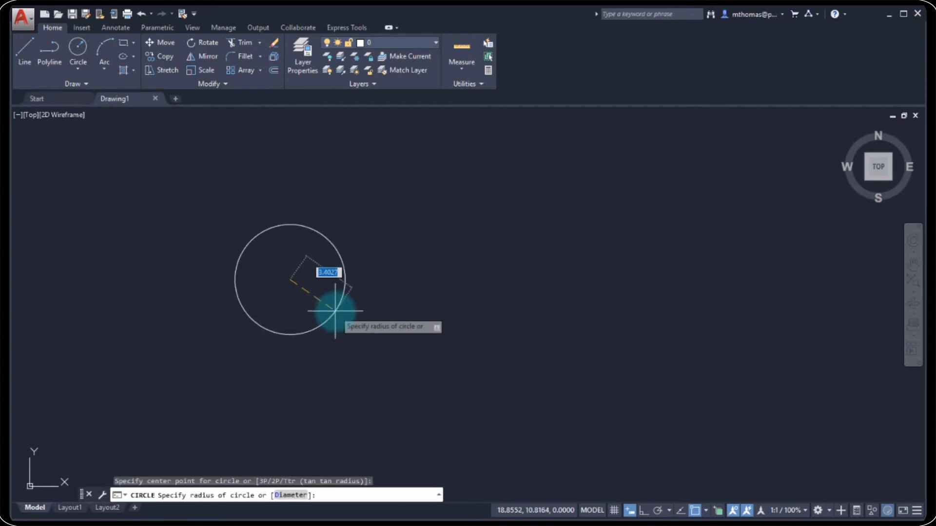
pyautogui.write('3')
pyautogui.press('Return')
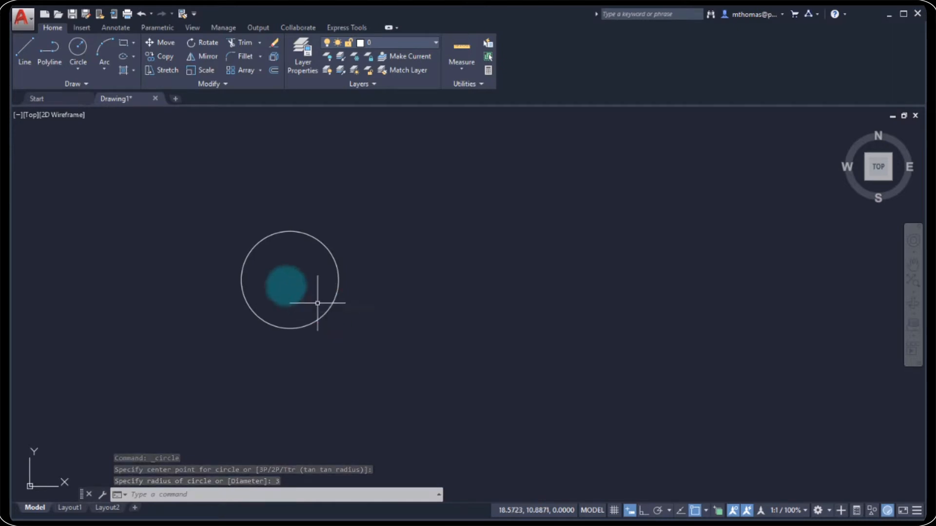
# Draw a circle by centre and diameter, with its centre at 25,12 and a diameter of 3
pyautogui.click(84, 70)
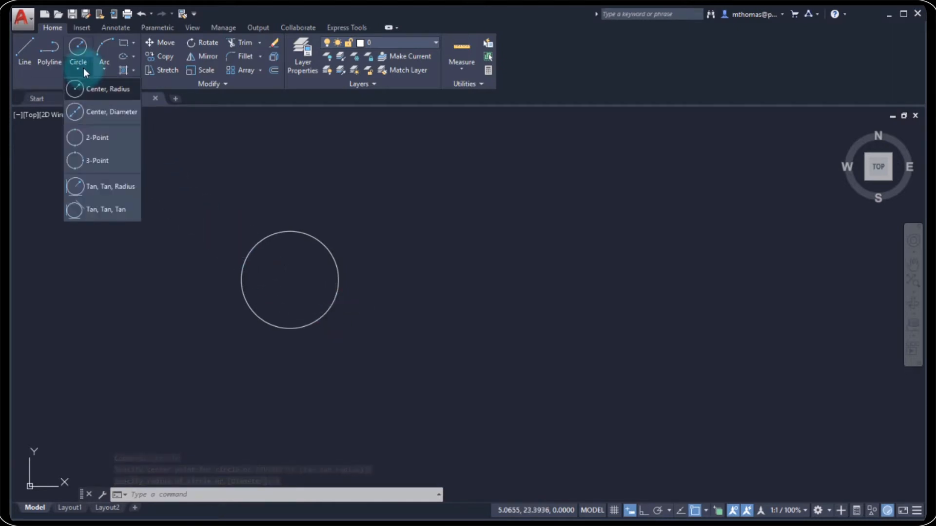
pyautogui.click(91, 112)
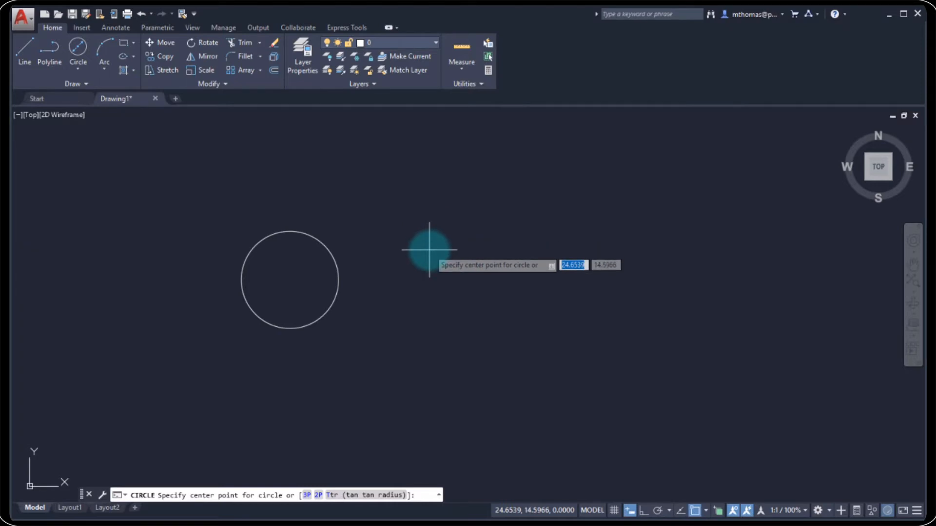
pyautogui.write('25')
pyautogui.press('Tab')
pyautogui.write('12')
pyautogui.press('Return')
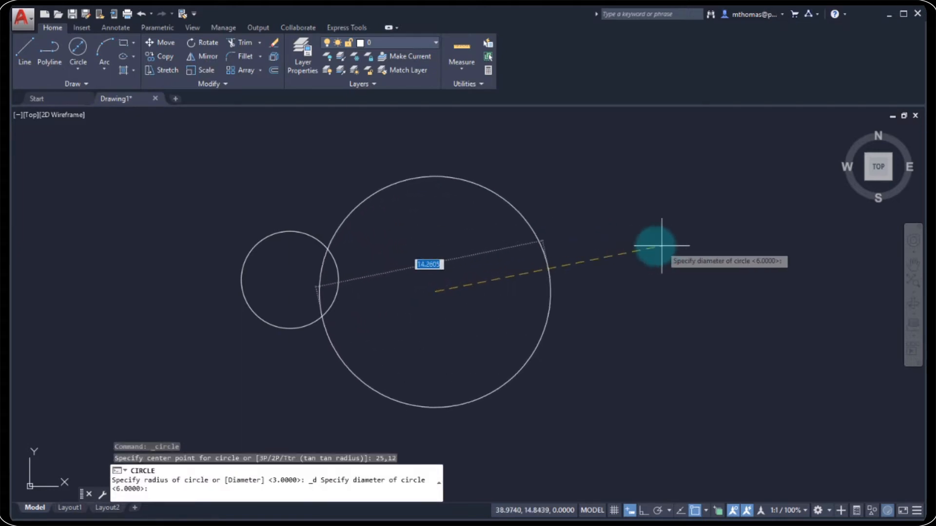
pyautogui.write('3')
pyautogui.press('Return')
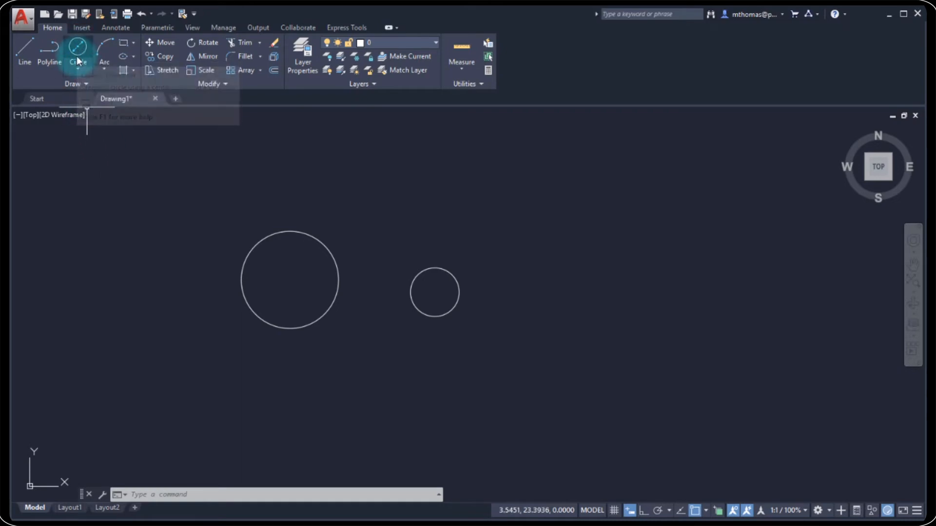
# Draw a third circle by centre and radius, up and to the right of the small circle, accepting the default radius of 1.5
pyautogui.click(76, 72)
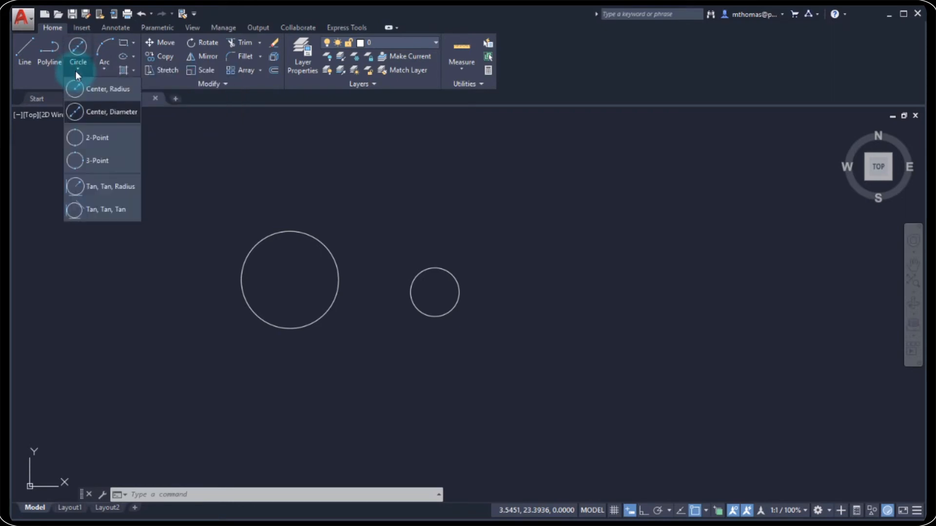
pyautogui.click(78, 88)
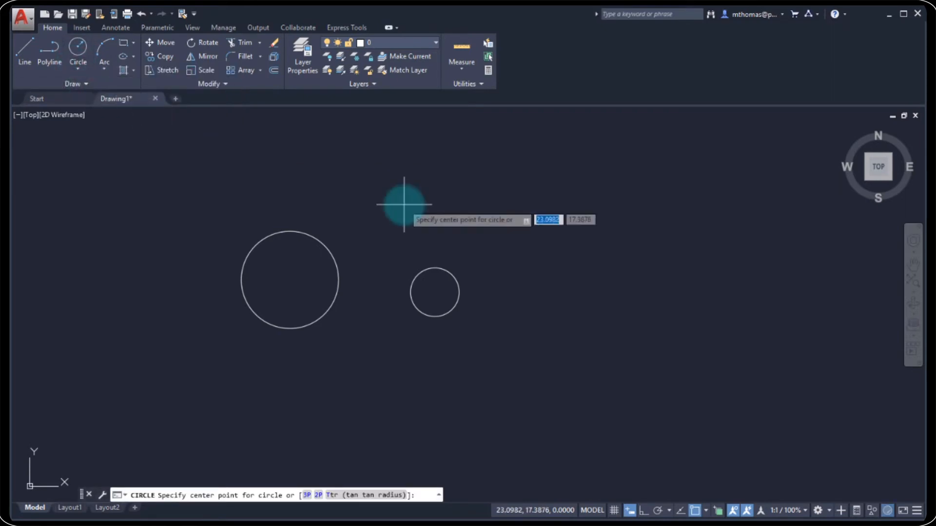
pyautogui.click(575, 243)
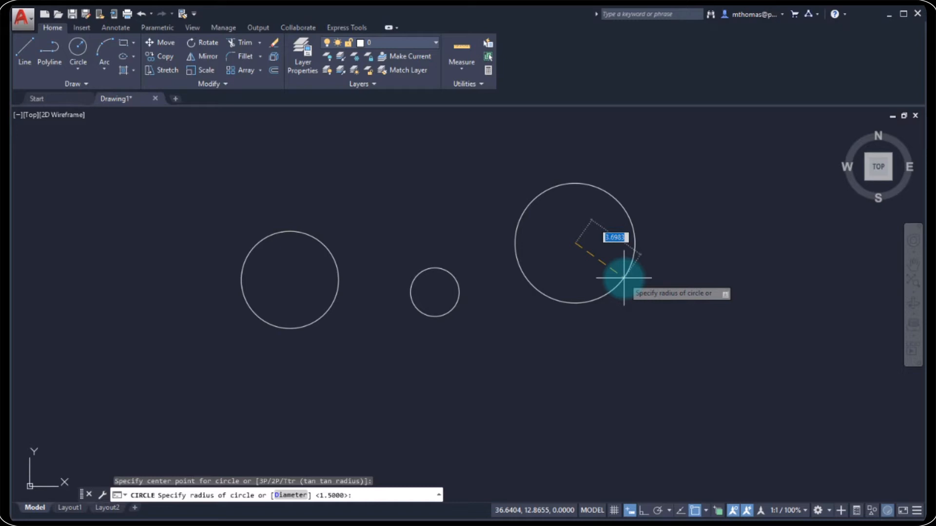
pyautogui.press('Return')
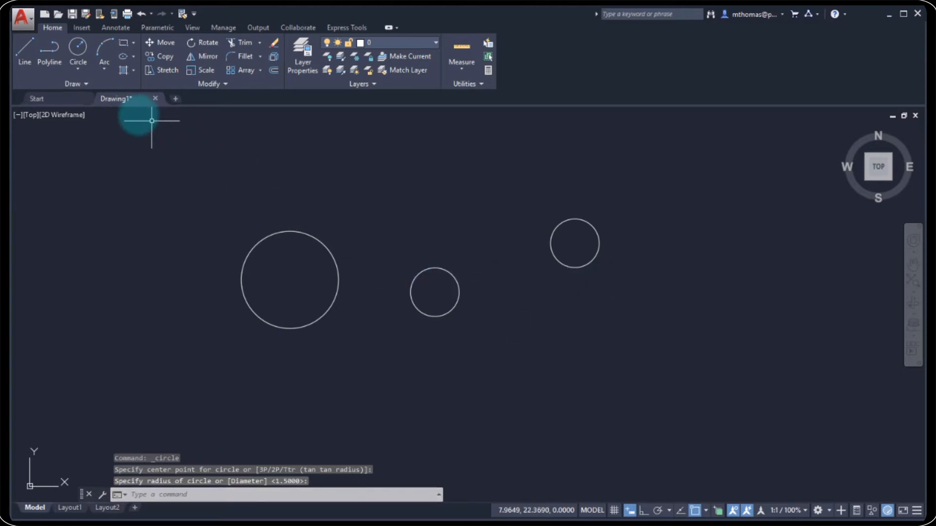
pyautogui.click(79, 70)
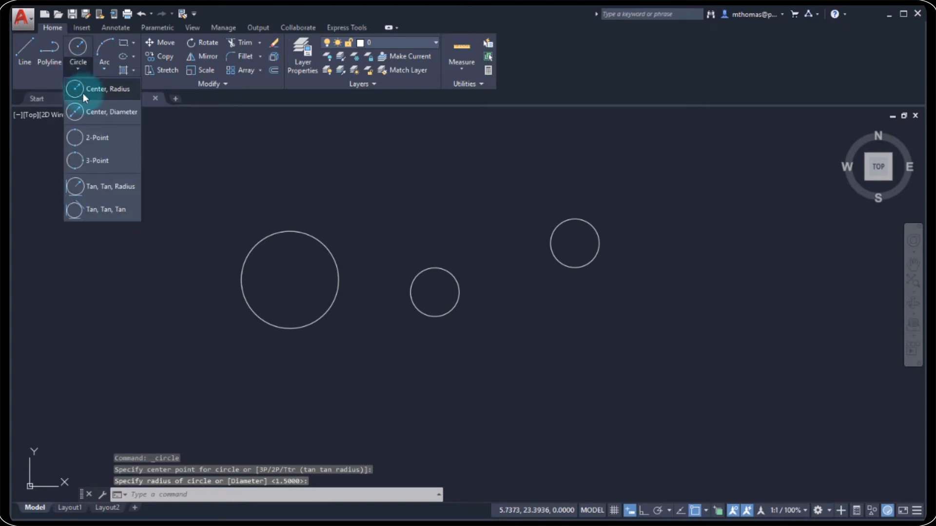
pyautogui.click(95, 139)
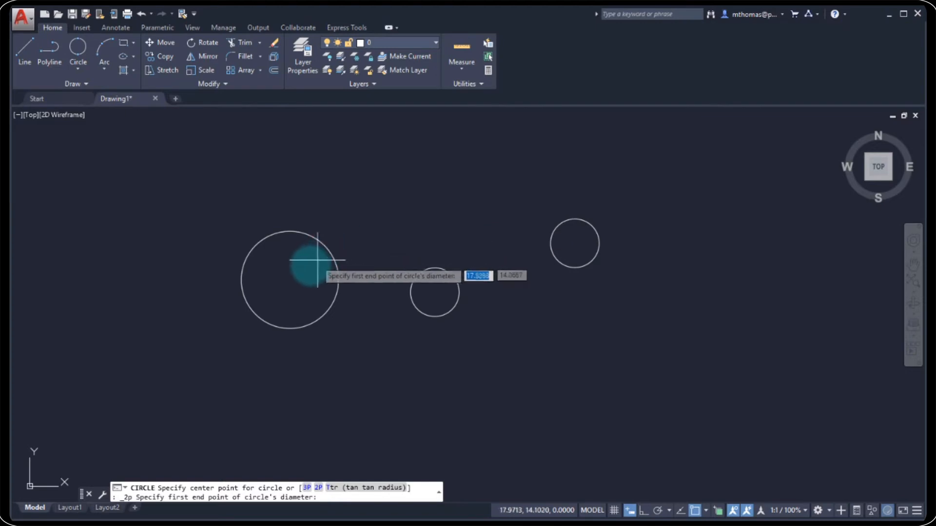
pyautogui.click(291, 281)
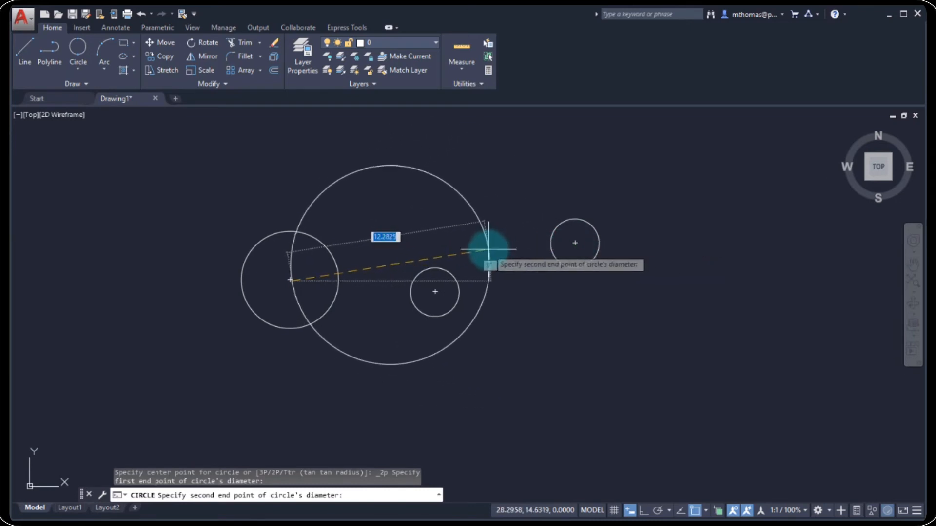
pyautogui.press('Escape')
# Draw a 3-Point circle through the centres of the three existing circles and undo it
pyautogui.click(82, 67)
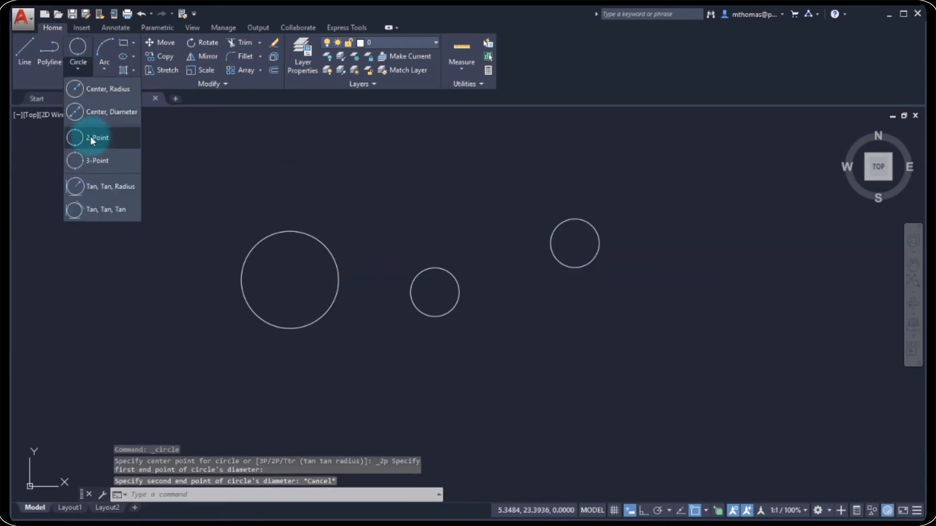
pyautogui.click(91, 156)
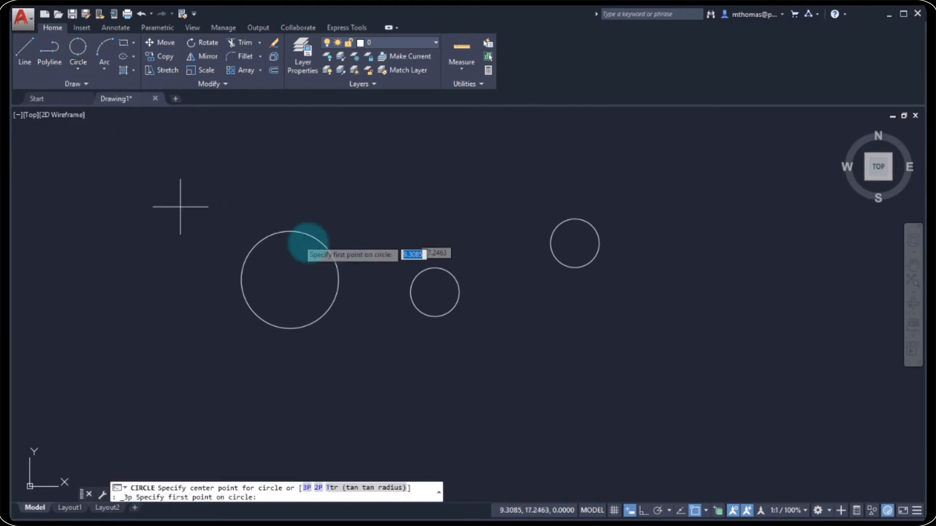
pyautogui.click(290, 279)
pyautogui.click(435, 292)
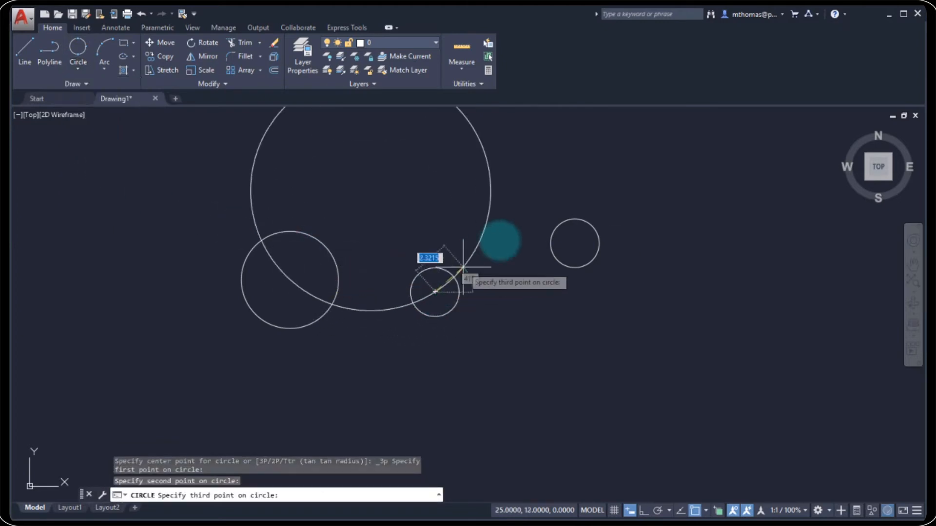
pyautogui.click(575, 242)
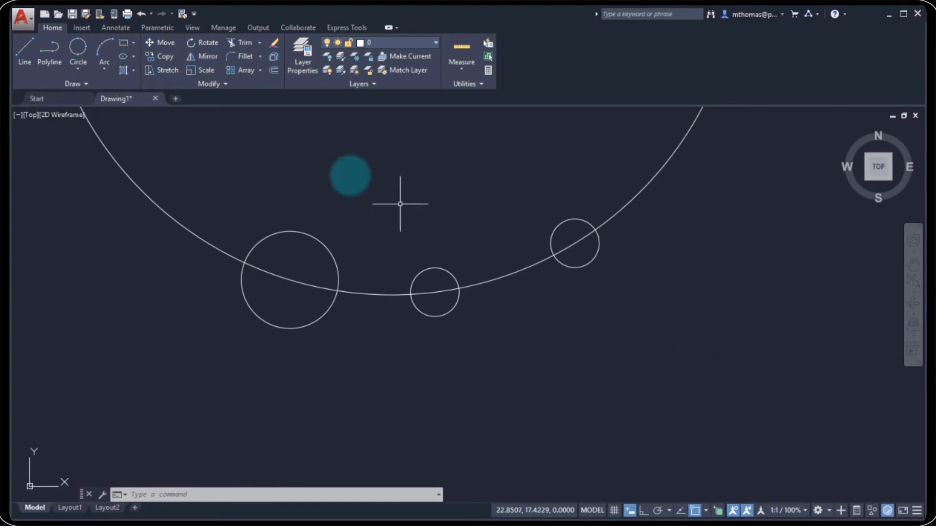
pyautogui.click(145, 17)
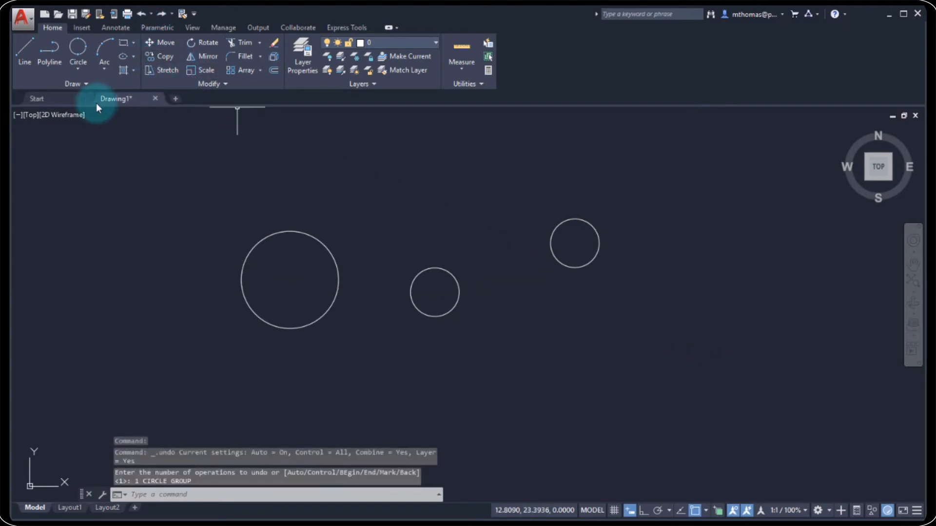
# Draw a Tan, Tan, Tan circle touching the upper sides of the three existing circles
pyautogui.click(75, 72)
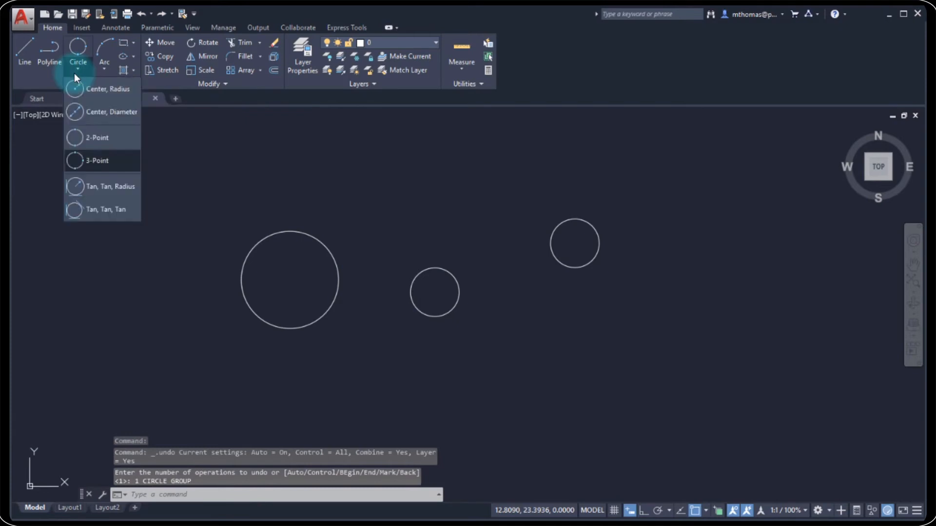
pyautogui.click(111, 187)
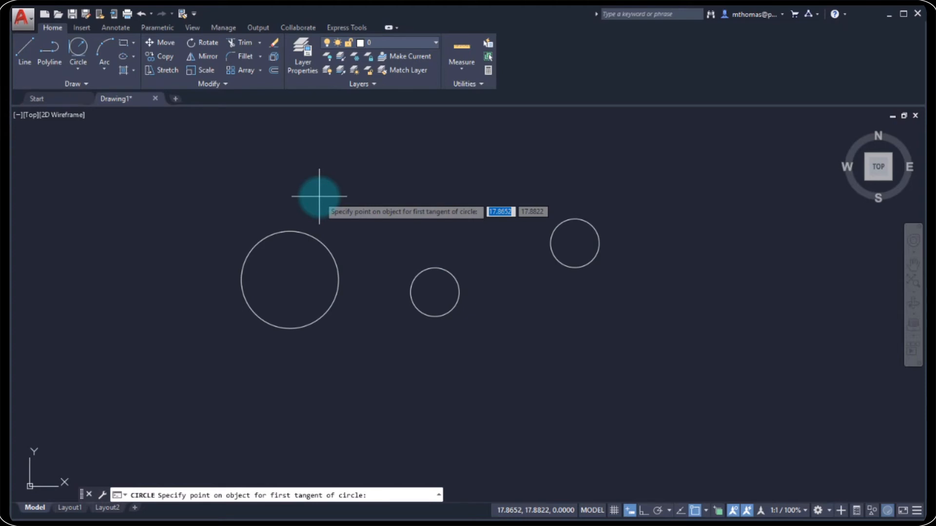
pyautogui.click(72, 69)
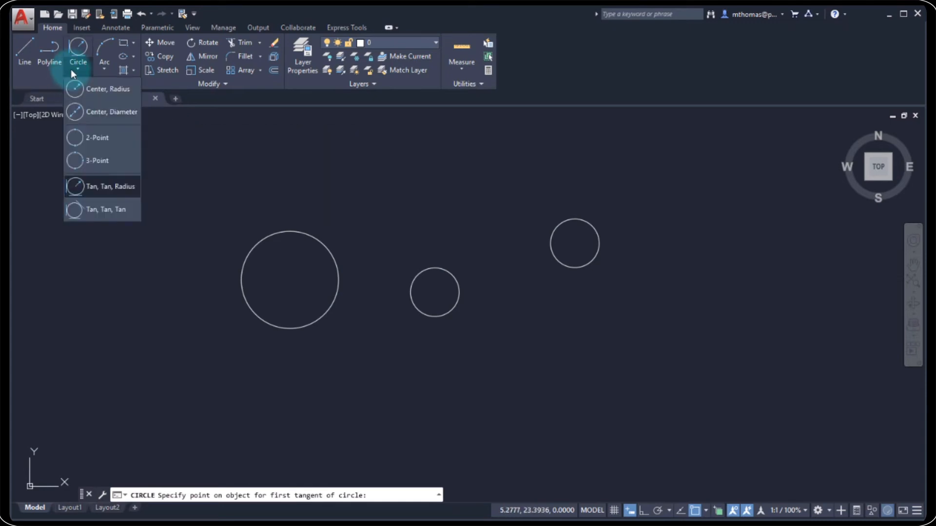
pyautogui.click(90, 205)
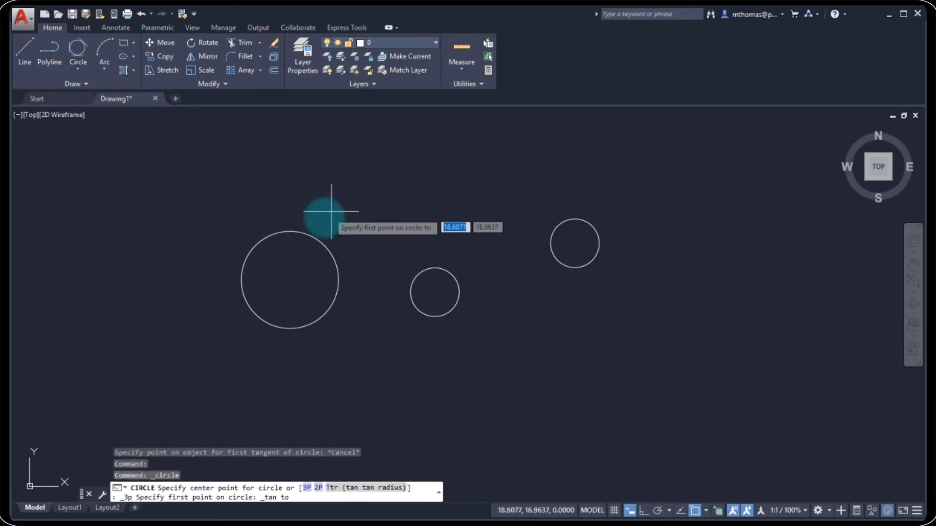
pyautogui.click(314, 232)
pyautogui.click(434, 268)
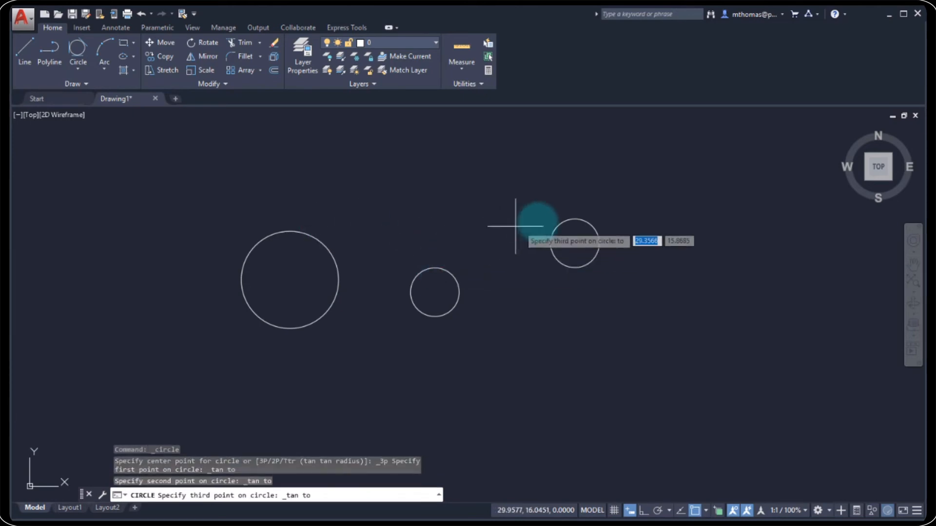
pyautogui.click(559, 221)
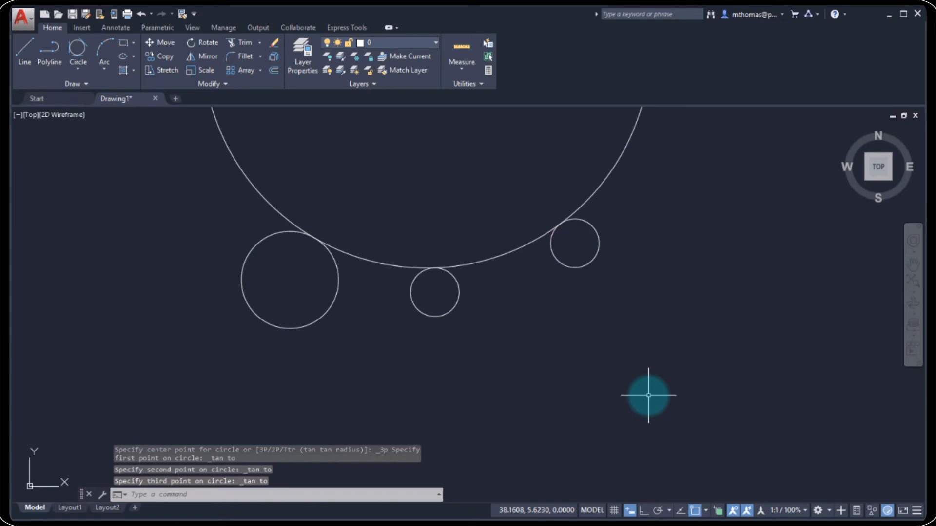
# Delete the large circle that is tangent to the three smaller circles
pyautogui.write('p')
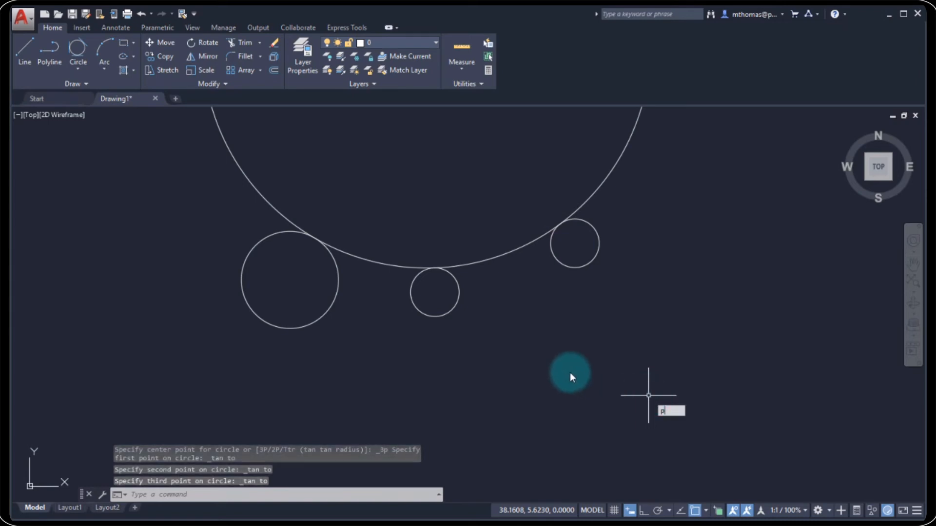
pyautogui.press('Return')
pyautogui.moveTo(532, 347)
pyautogui.mouseDown()
pyautogui.moveTo(556, 359)
pyautogui.moveTo(598, 449)
pyautogui.mouseUp()
pyautogui.press('Escape')
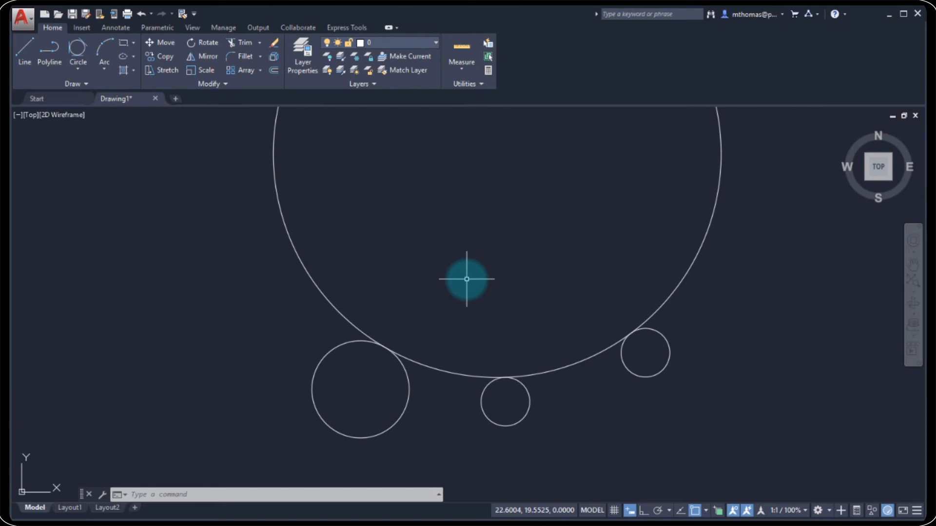
pyautogui.click(358, 273)
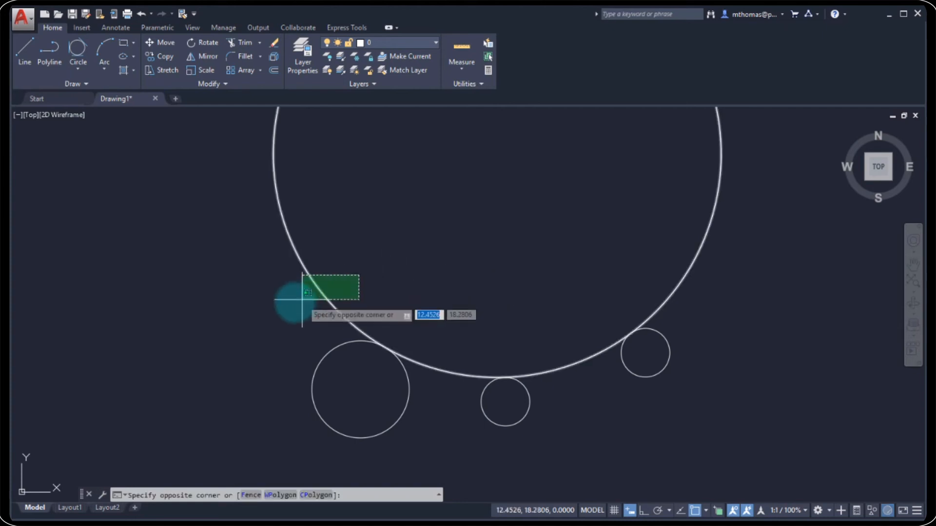
pyautogui.click(293, 304)
pyautogui.press('Delete')
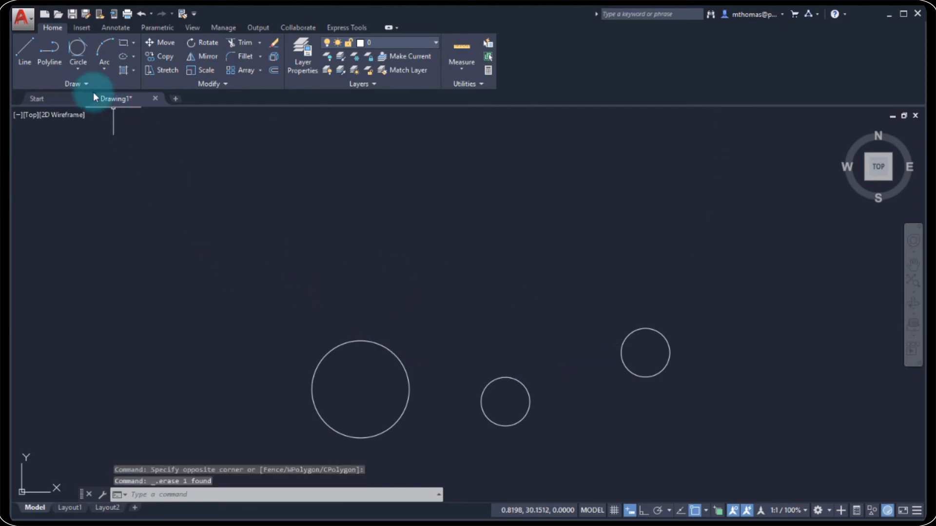
# Draw a Tan, Tan, Radius circle with a radius of 5 touching the leftmost circle and the middle small circle
pyautogui.click(80, 70)
pyautogui.click(97, 183)
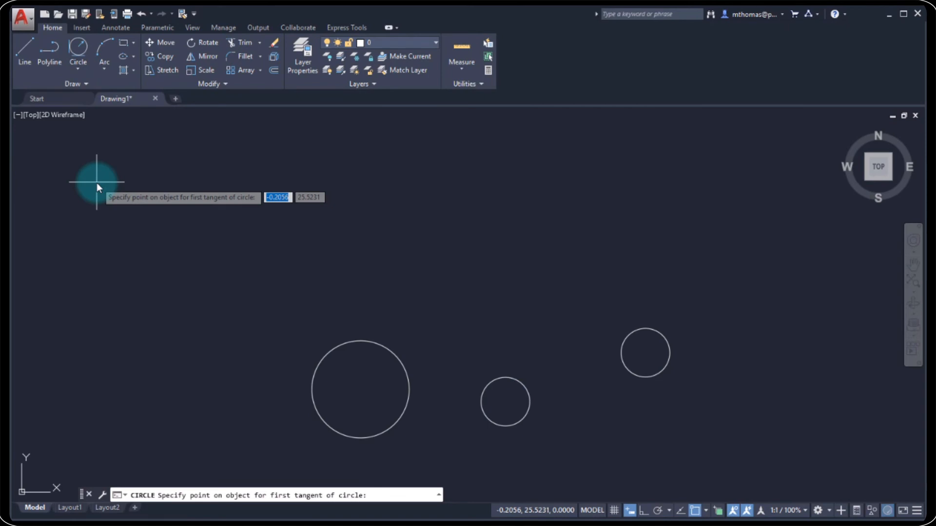
pyautogui.click(393, 350)
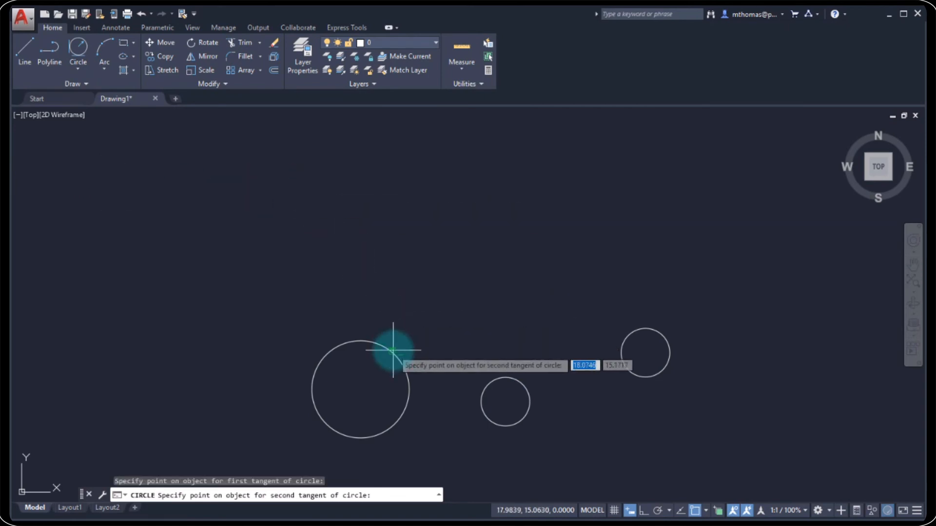
pyautogui.click(493, 377)
pyautogui.write('5')
pyautogui.press('Return')
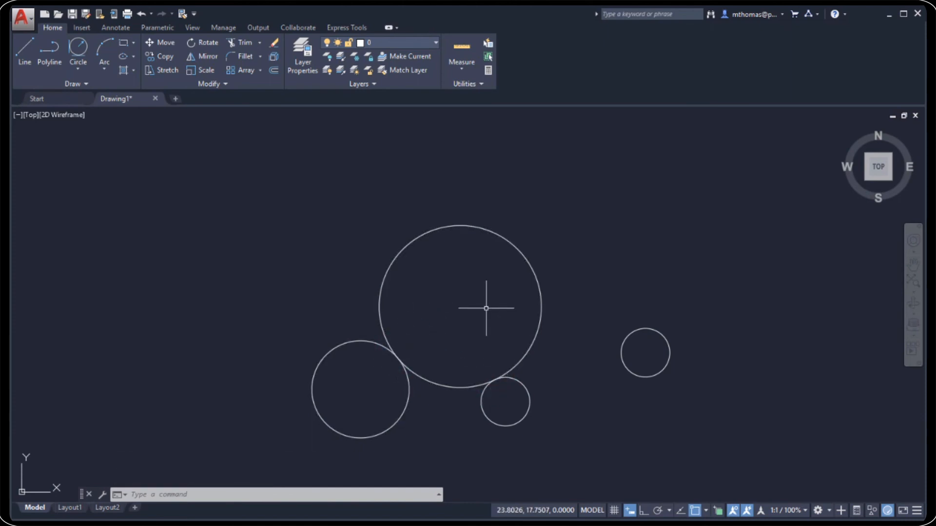
pyautogui.click(78, 71)
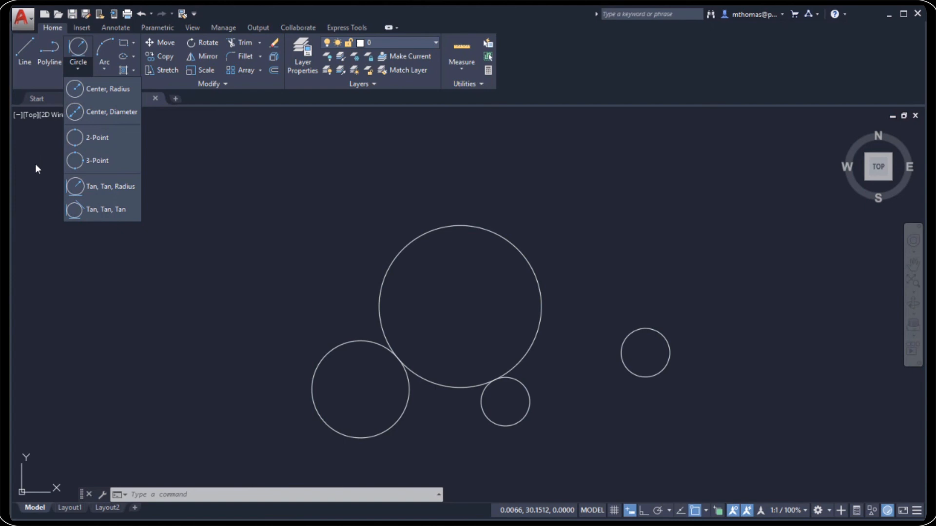
pyautogui.click(197, 268)
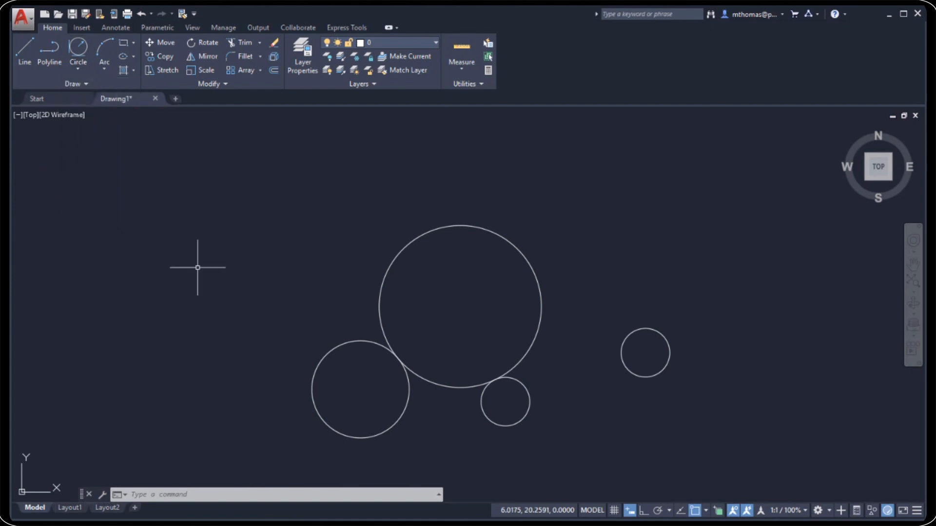